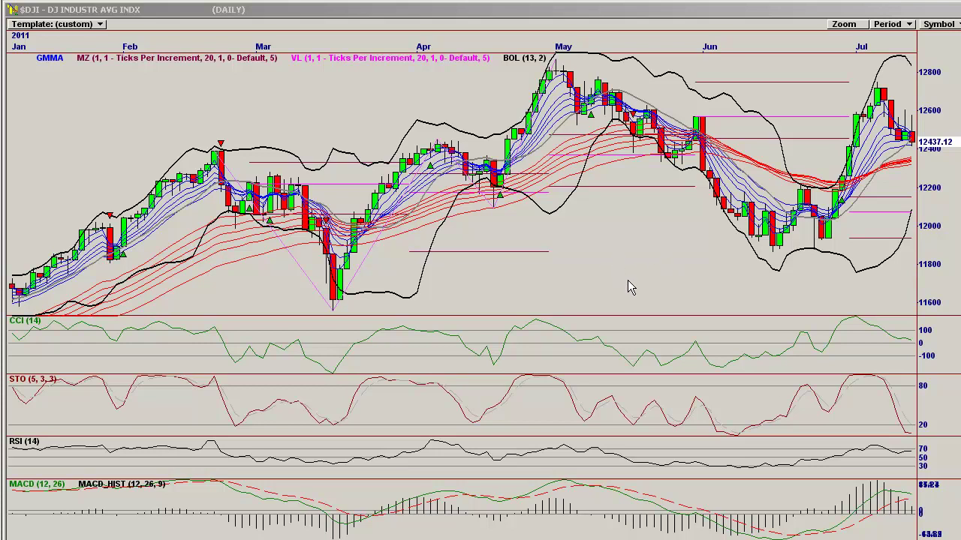
- Read the July 14 daily bar on the Dow Jones Industrial chart and set the chart period to 60 minutes
left_click_drag(630, 280, 842, 152)
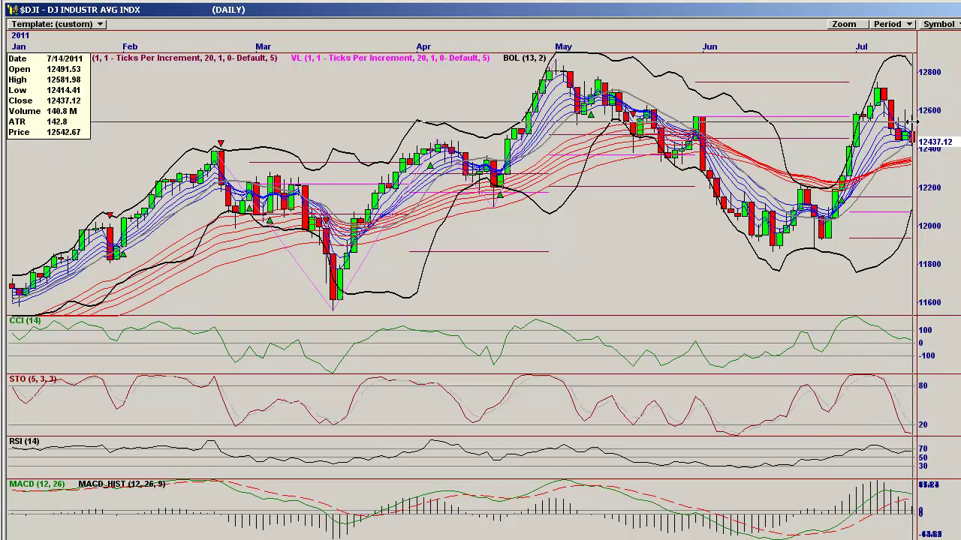
left_click(692, 252)
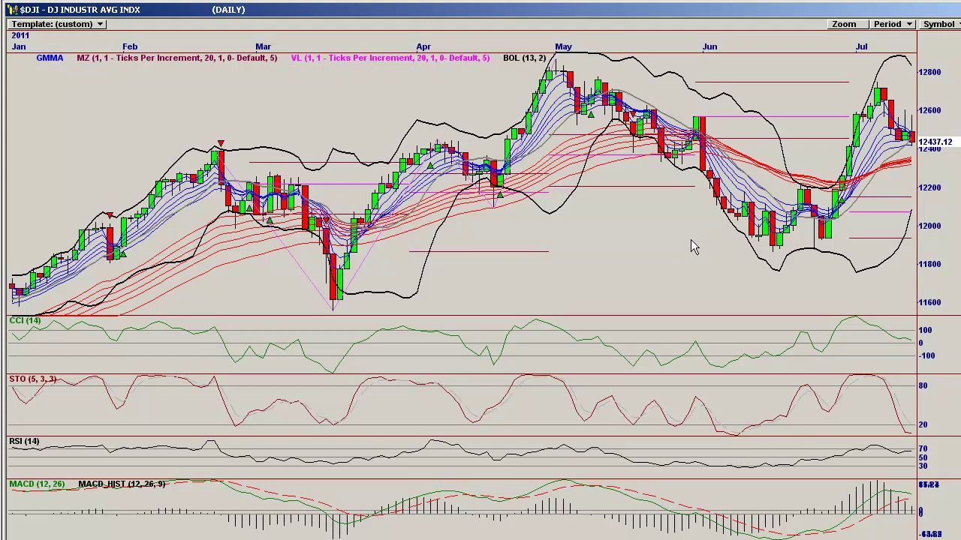
left_click_drag(691, 239, 646, 251)
key("Down")
key("Down")
key("Down")
key("Up")
key("Up")
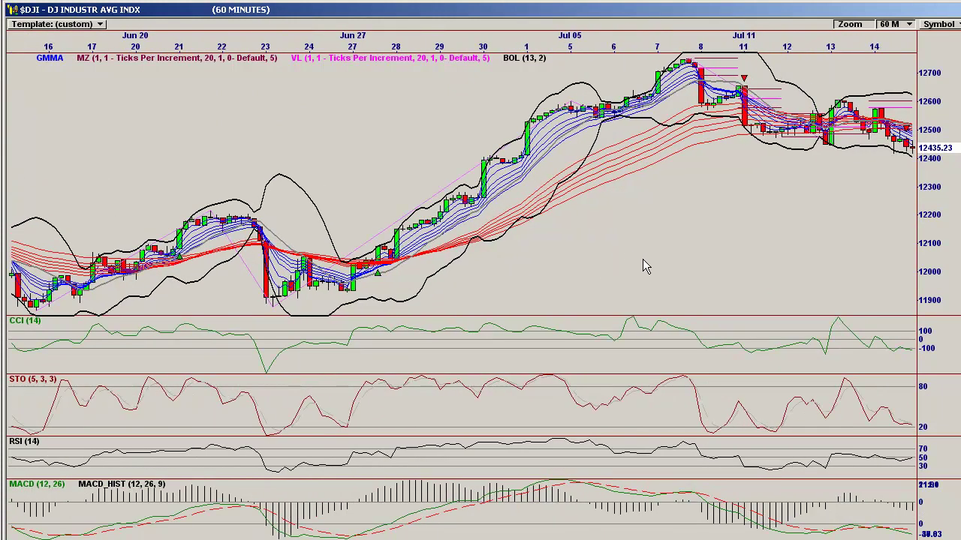
- Extend the 60-minute Dow chart back to early June and read the bar values at July 5
left_click_drag(711, 252, 616, 238)
scroll(671, 249, "down", 2)
left_click(671, 249)
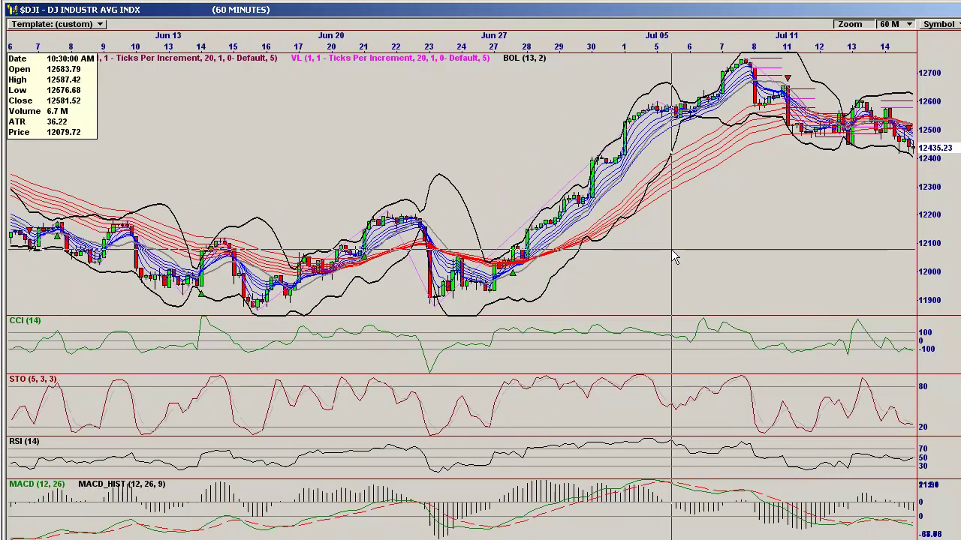
- Return the Dow chart to the daily period and inspect its mid-July bars
scroll(671, 250, "down", 3)
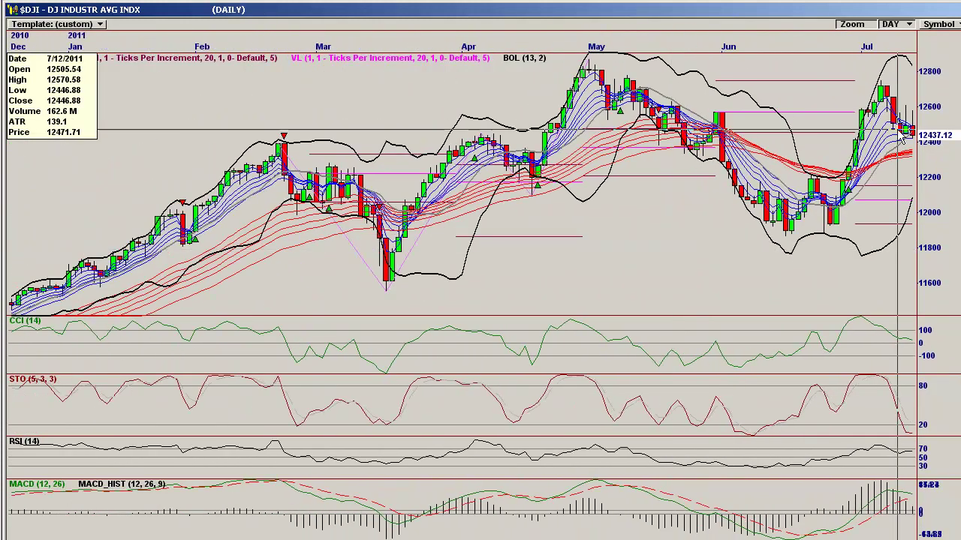
left_click_drag(906, 143, 724, 277)
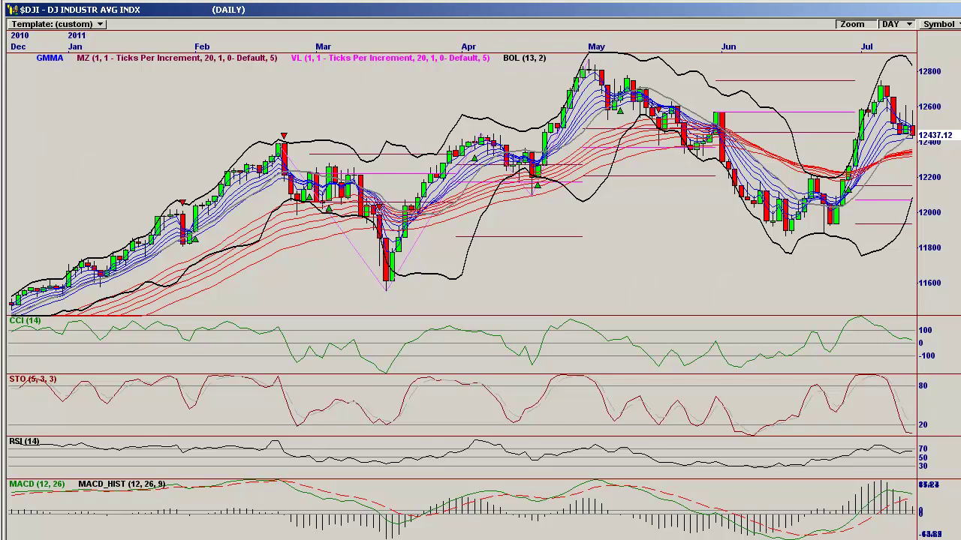
- Bring up the S&P 500 daily chart and read the July 13 bar values
key("ctrl+Tab")
left_click_drag(662, 292, 904, 172)
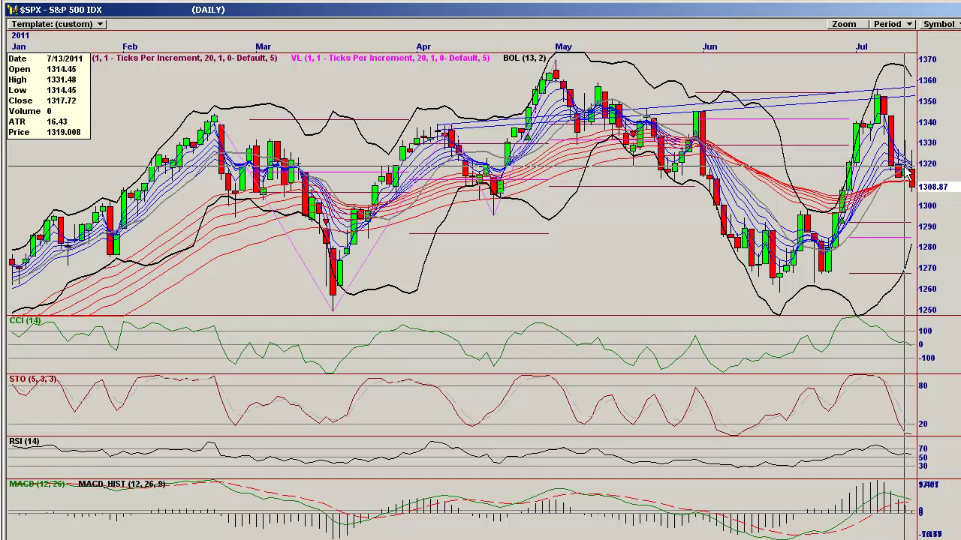
left_click_drag(904, 167, 664, 235)
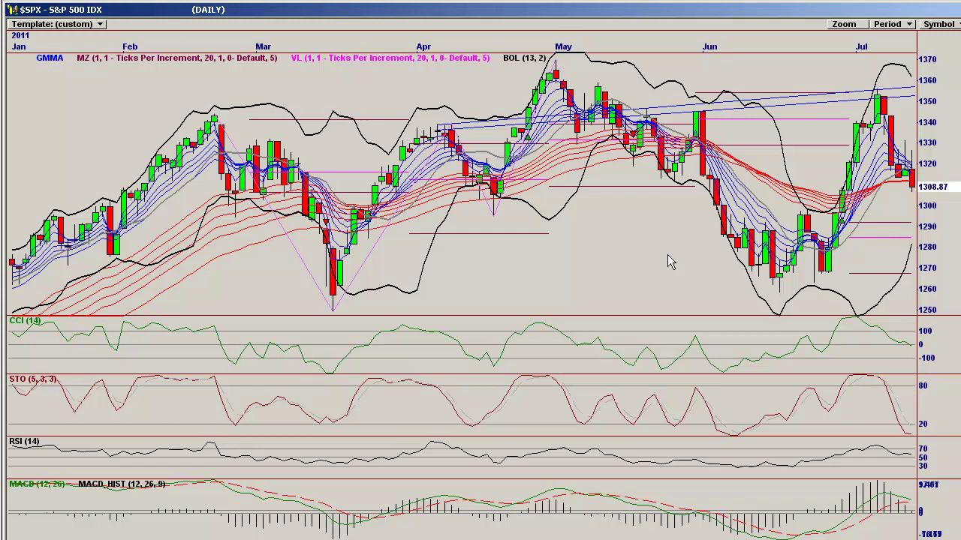
- Change the S&P 500 chart from daily to 60-minute bars and inspect the July price action
left_click(667, 254)
scroll(645, 256, "up", 4)
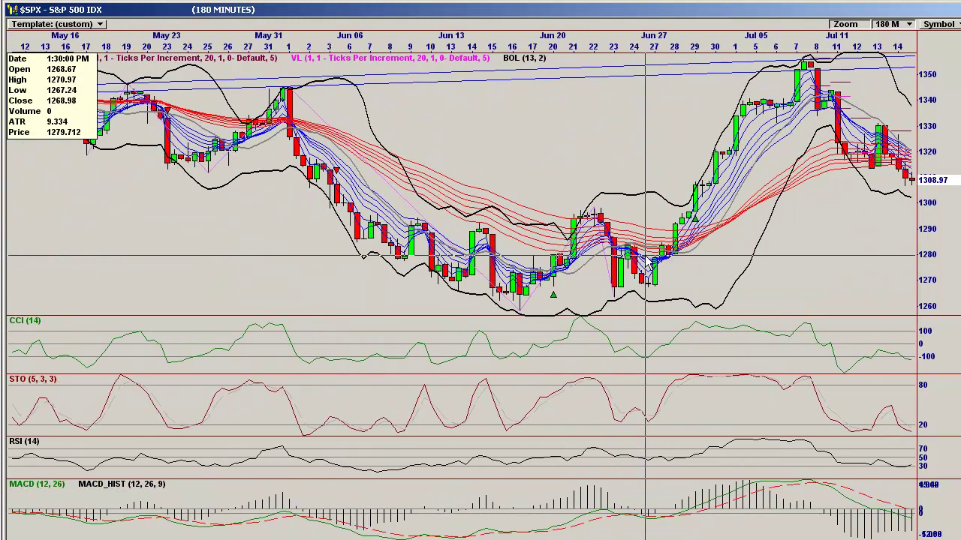
double_click(646, 259)
double_click(647, 262)
scroll(645, 256, "up", 1)
left_click(723, 253)
left_click(717, 251)
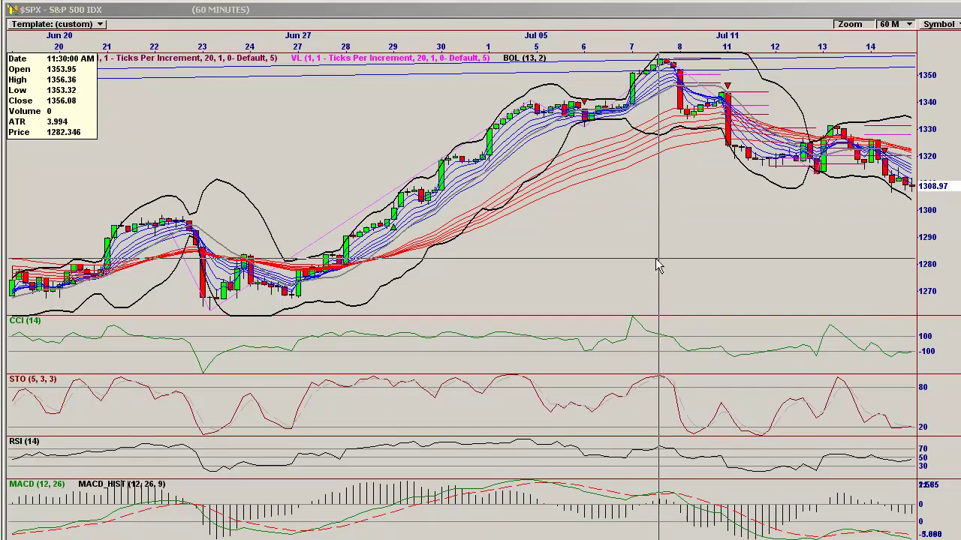
left_click(622, 259)
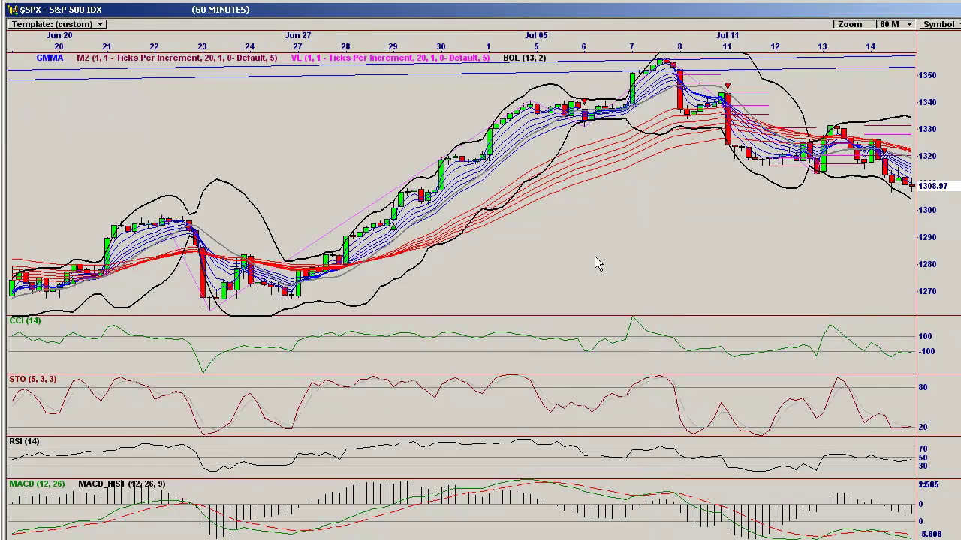
- Bring up the CBOE Volatility Index daily chart and read the July 13 and July 14 bars
key("ctrl+Tab")
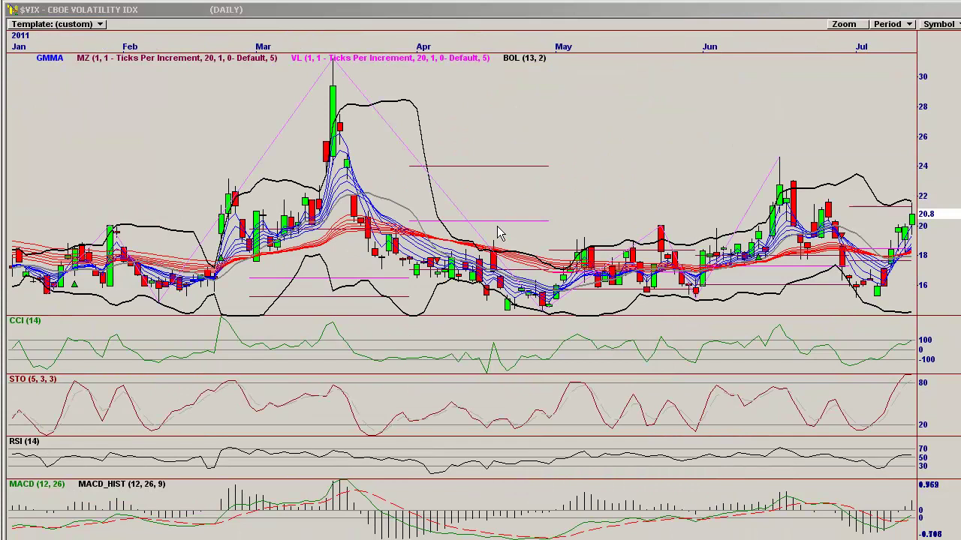
left_click(714, 143)
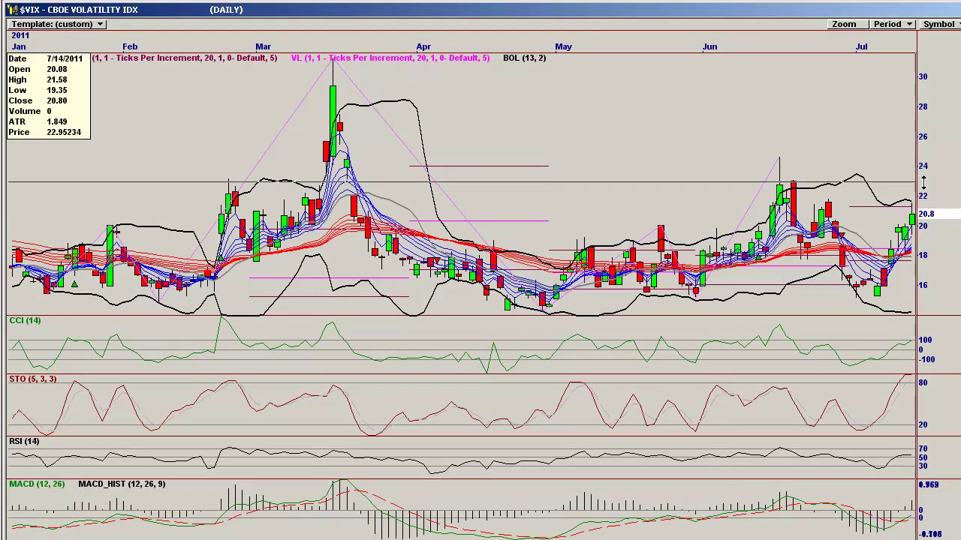
left_click_drag(905, 204, 904, 207)
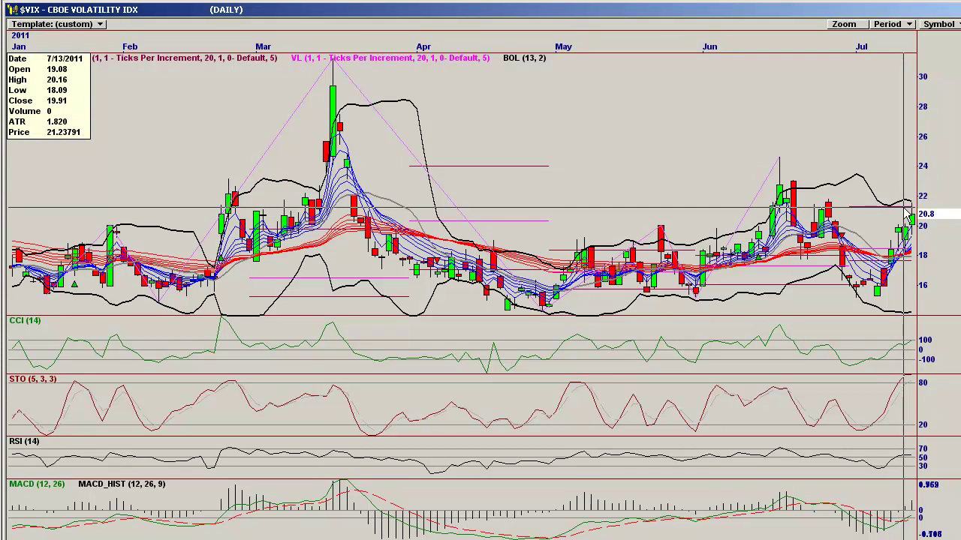
left_click_drag(903, 207, 705, 192)
- Narrow the daily VIX chart to late February through July and examine the RSI around July 5
scroll(705, 193, "up", 2)
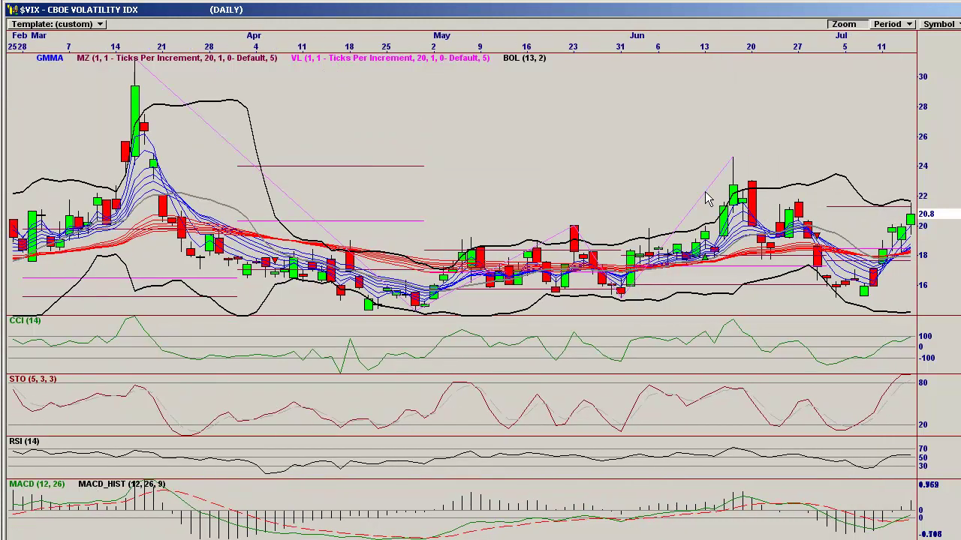
left_click_drag(678, 159, 848, 461)
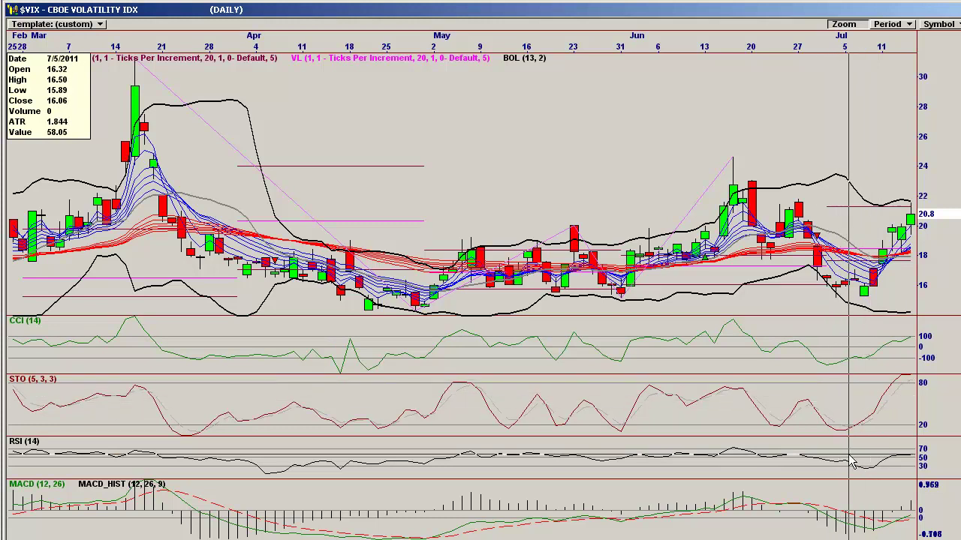
left_click_drag(853, 464, 497, 175)
- Set the VIX chart period to 60 minutes, showing the bars from May 31 to mid-July
key("Down")
key("Down")
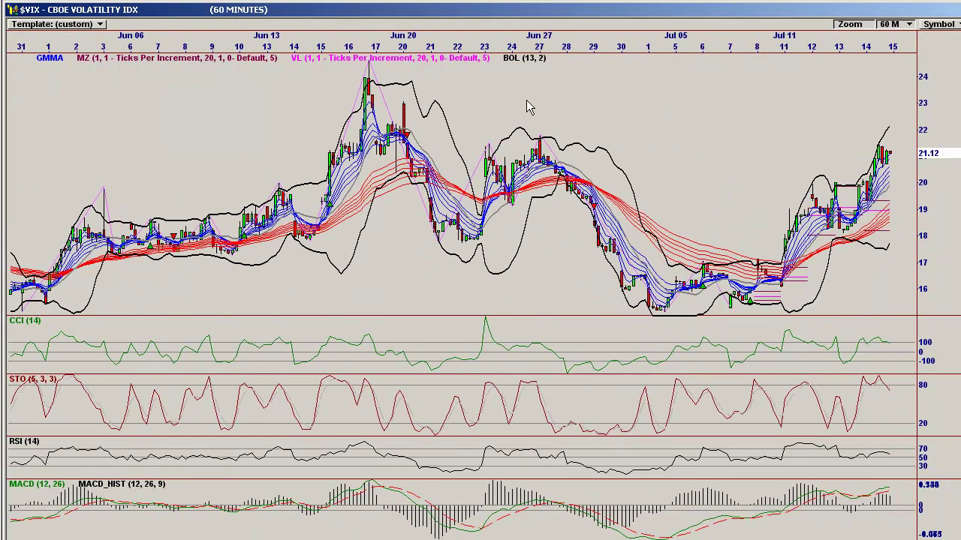
left_click(587, 124)
left_click_drag(587, 124, 623, 152)
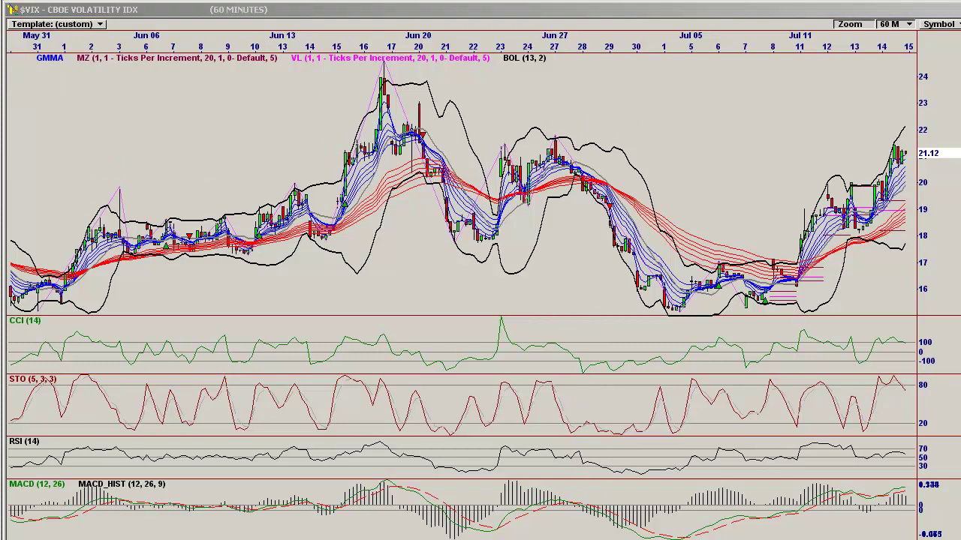
- Examine the stochastic, RSI and MACD swings beneath the 60-minute VIX chart
left_click_drag(702, 135, 783, 390)
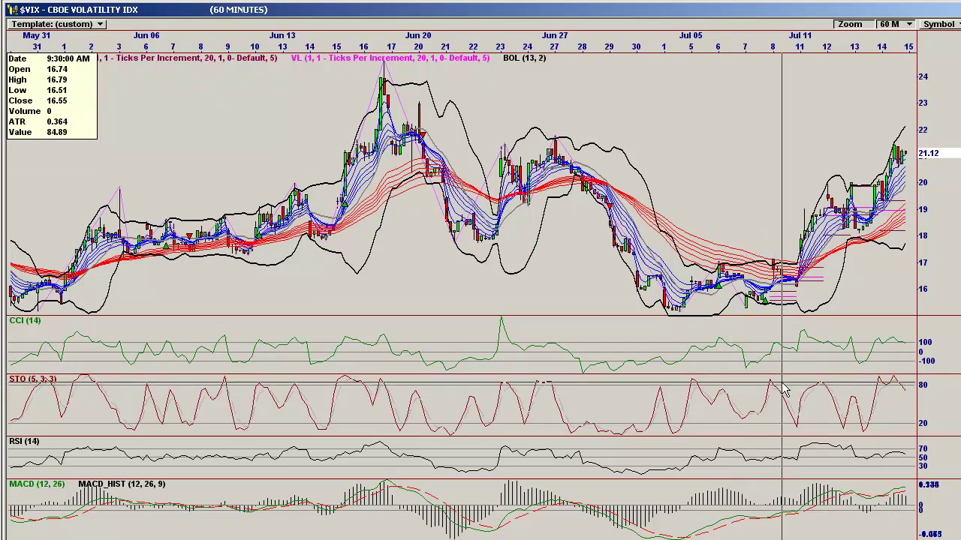
left_click_drag(783, 389, 778, 435)
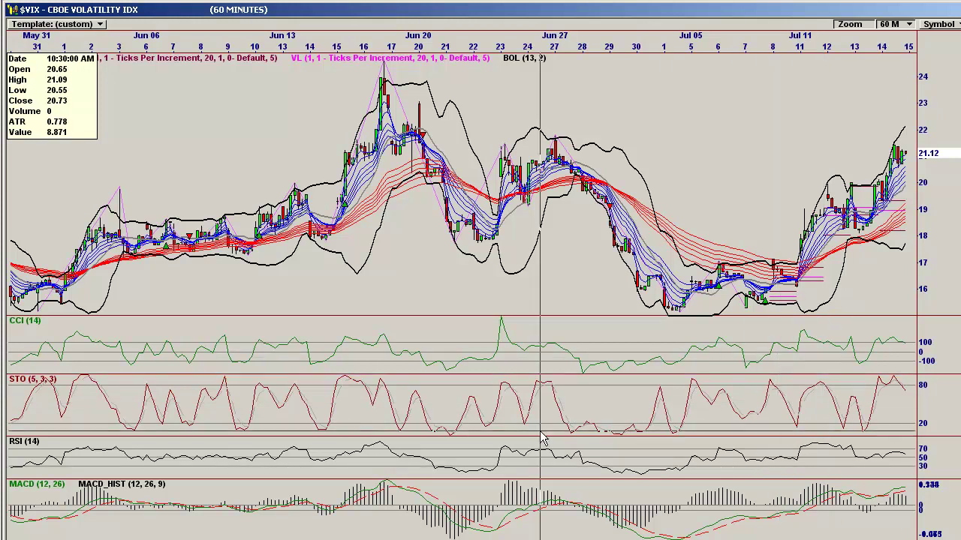
left_click_drag(888, 449, 464, 469)
left_click_drag(839, 500, 691, 156)
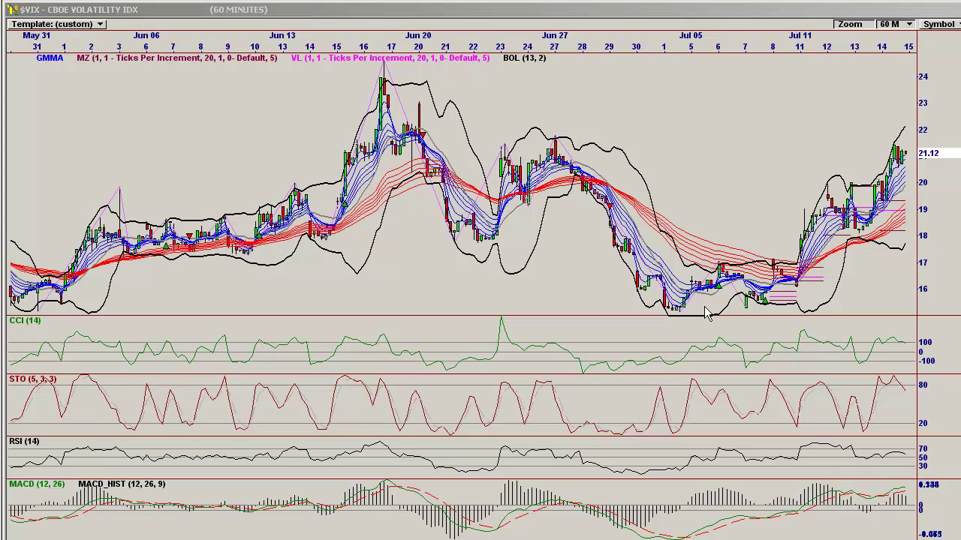
- Step the VIX chart through 180-minute bars to the daily period and read the July 12 bar
left_click_drag(699, 174, 895, 179)
scroll(680, 189, "down", 4)
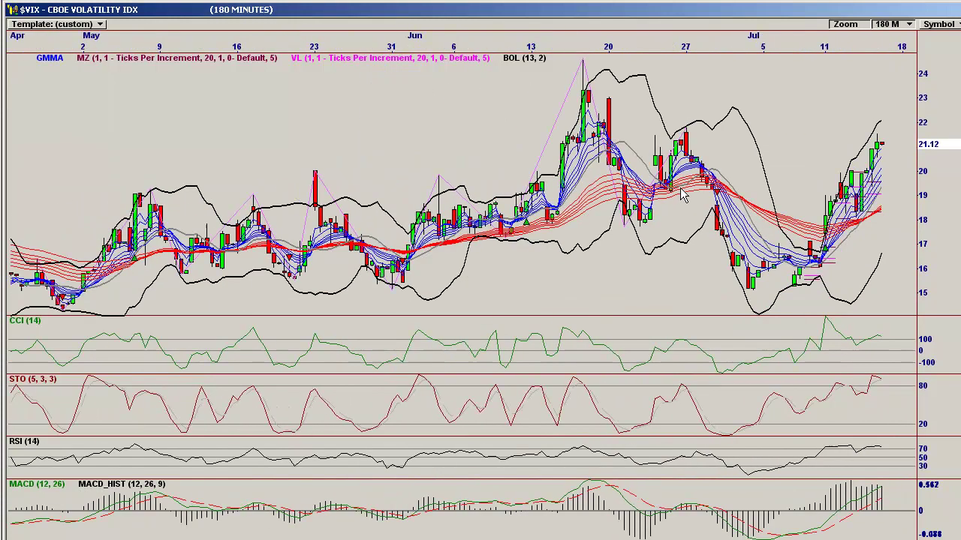
scroll(681, 189, "down", 3)
scroll(681, 189, "up", 3)
left_click_drag(698, 130, 846, 257)
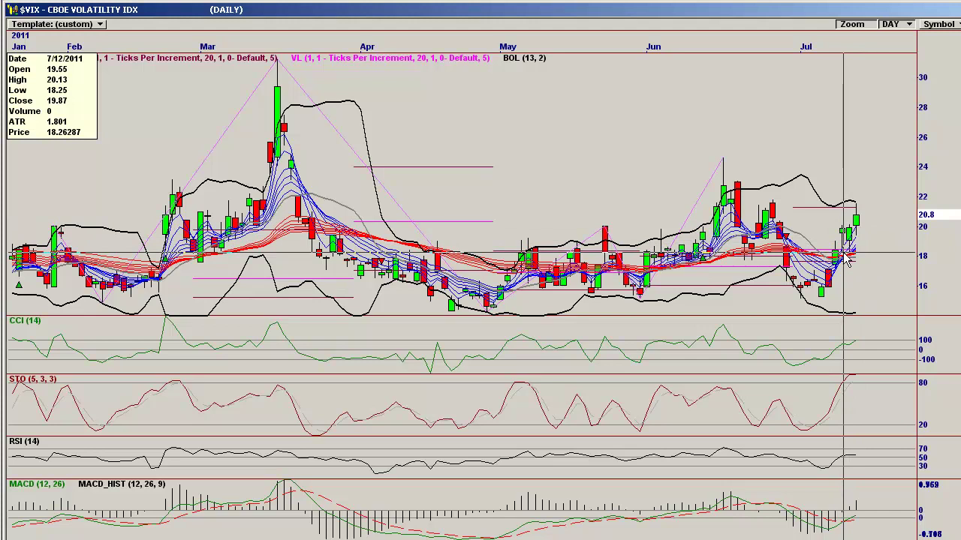
mouse_move(845, 258)
left_mouse_down()
mouse_move(866, 229)
mouse_move(831, 231)
mouse_move(852, 229)
mouse_move(850, 248)
left_mouse_up()
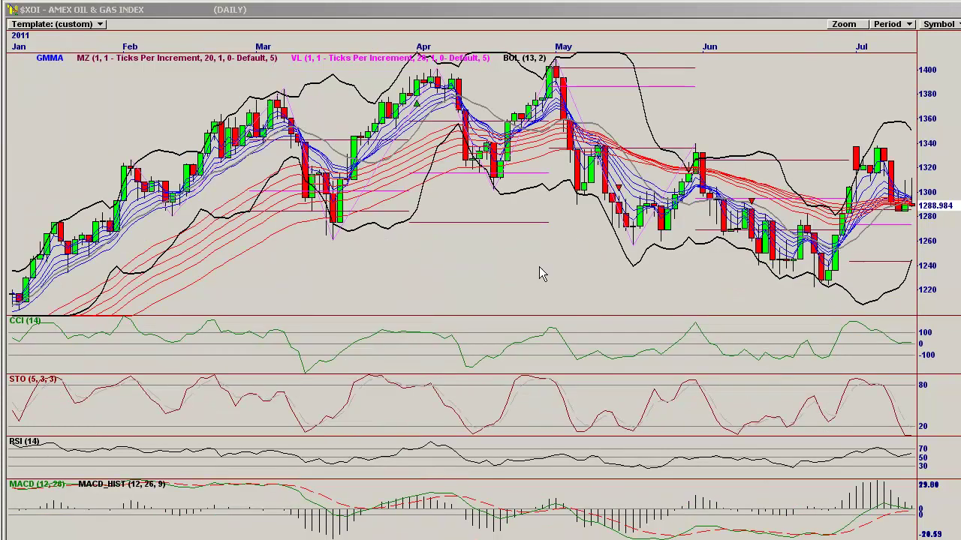
- Examine the July 13 bar and its stochastic and CCI on the AMEX Oil & Gas daily chart
left_click(539, 267)
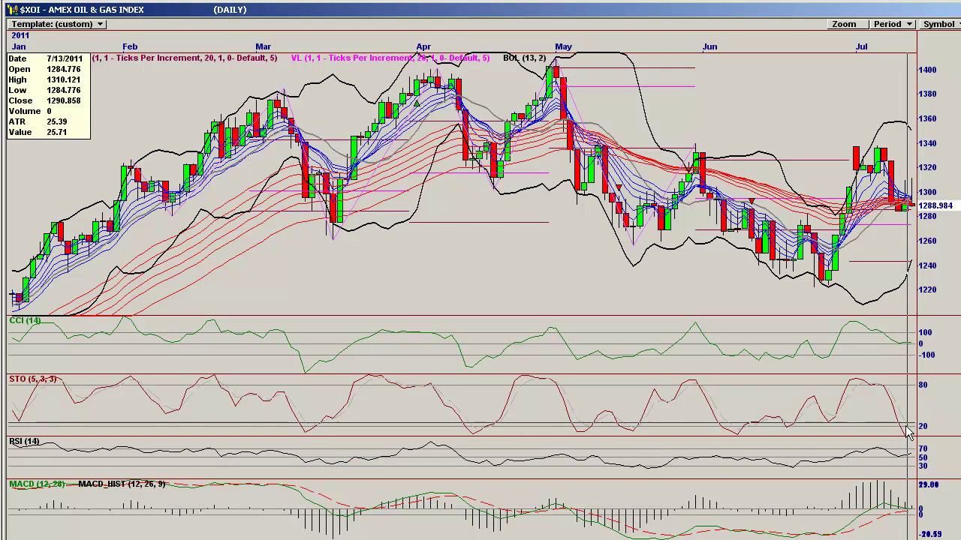
left_click_drag(905, 343, 463, 283)
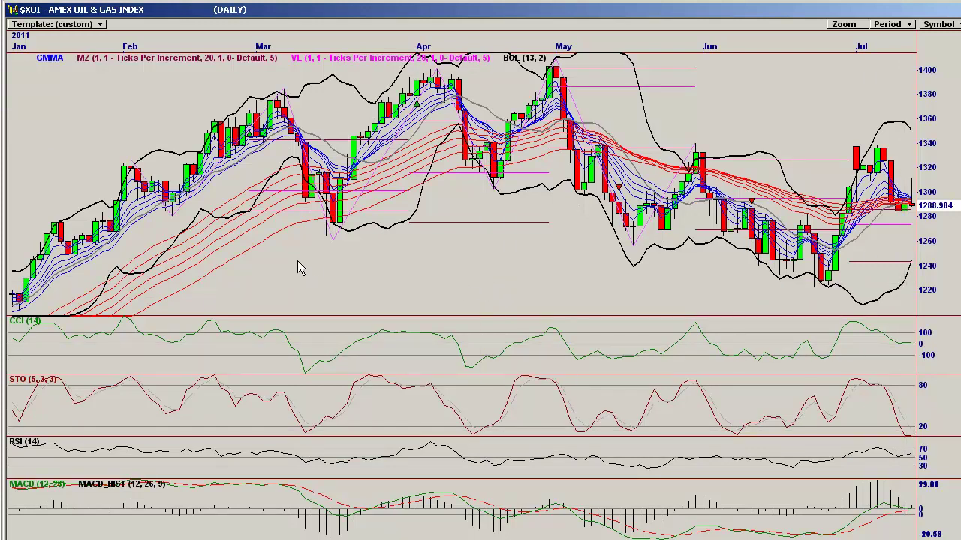